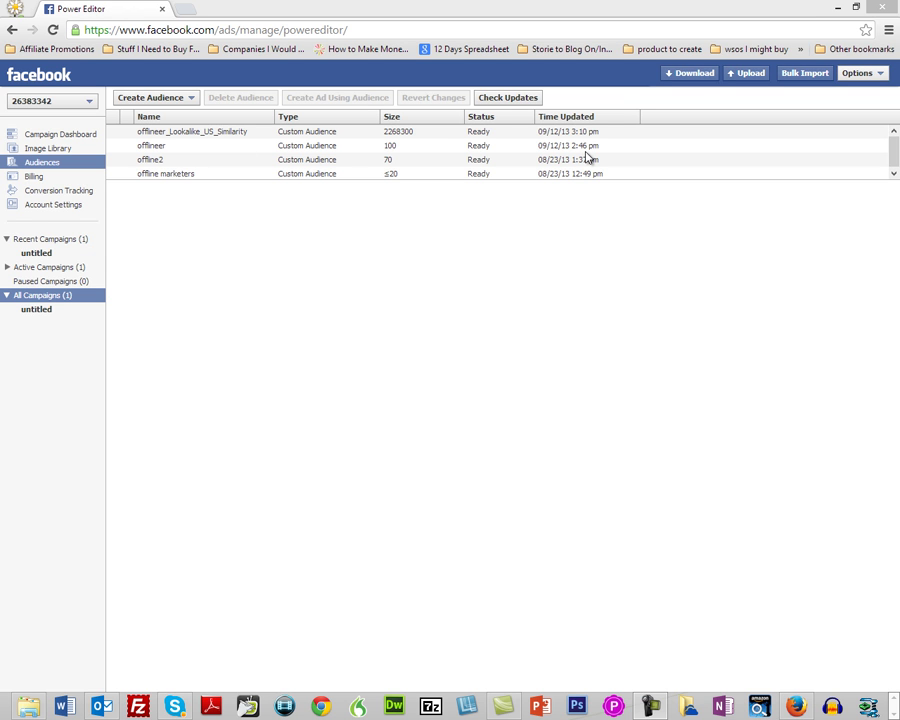
Step: Create a new ad using the custom audience "offlineer"
click(150, 147)
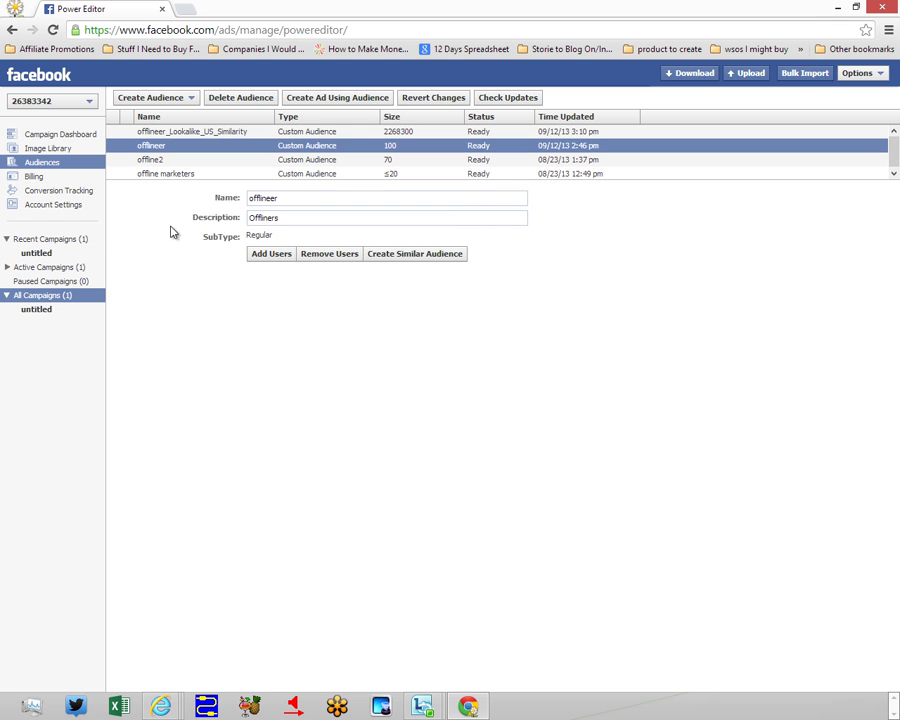
click(316, 98)
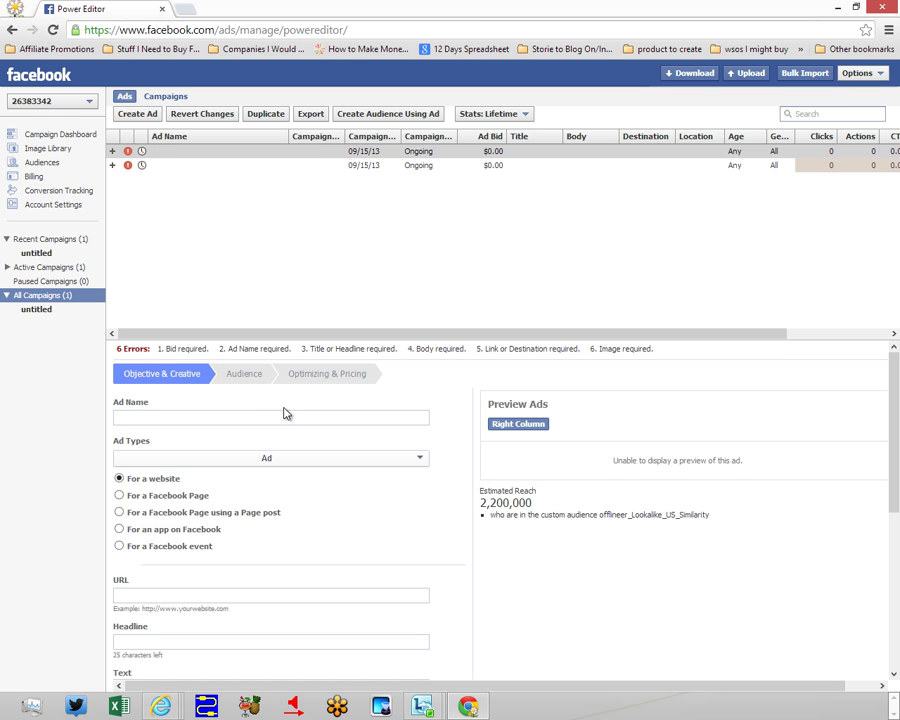
Step: Name the new ad "Offline WebinarAutopilot"
scroll(891, 403, down, 1)
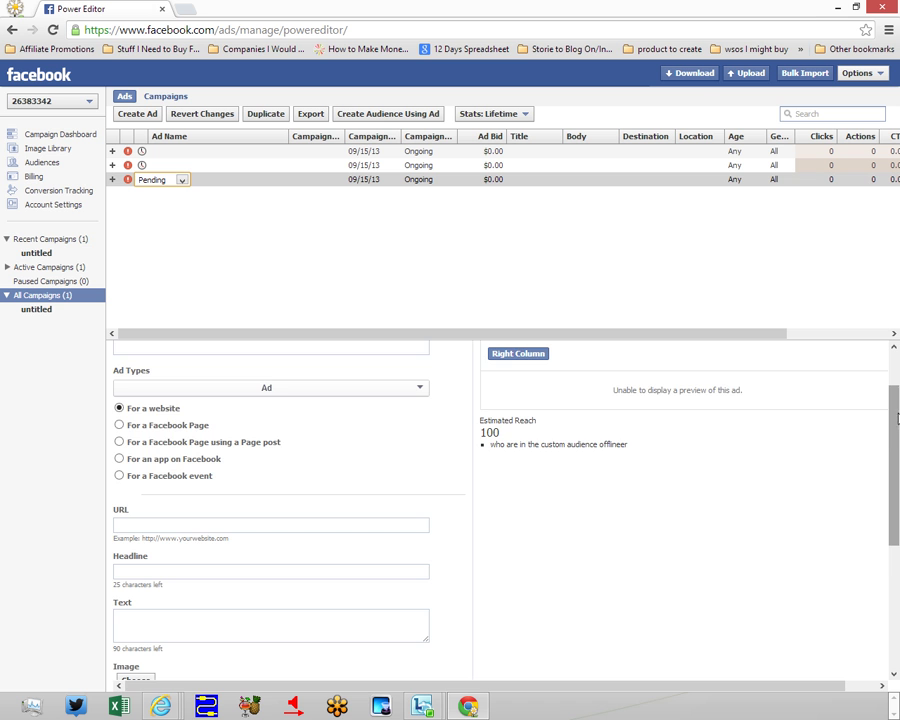
scroll(895, 422, down, 1)
scroll(897, 422, up, 1)
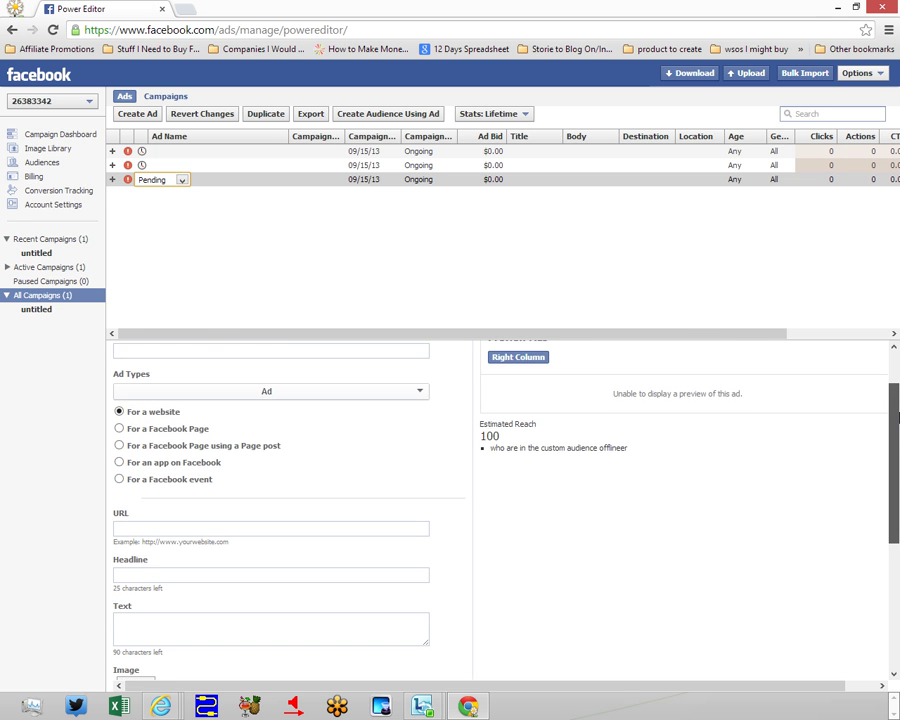
scroll(256, 377, up, 2)
click(172, 416)
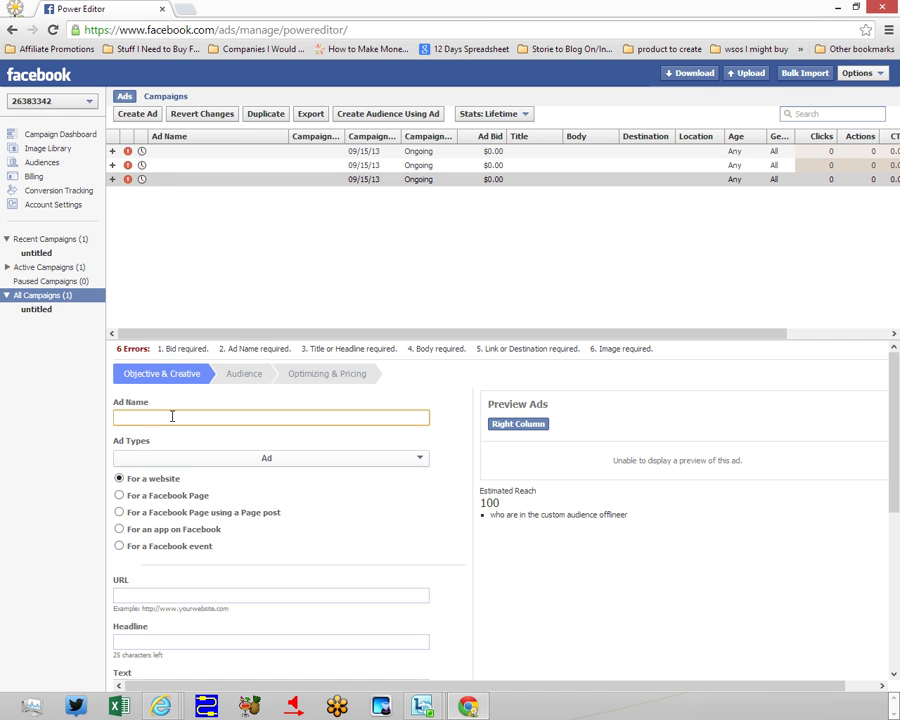
text(Offline WebinarAutopilot)
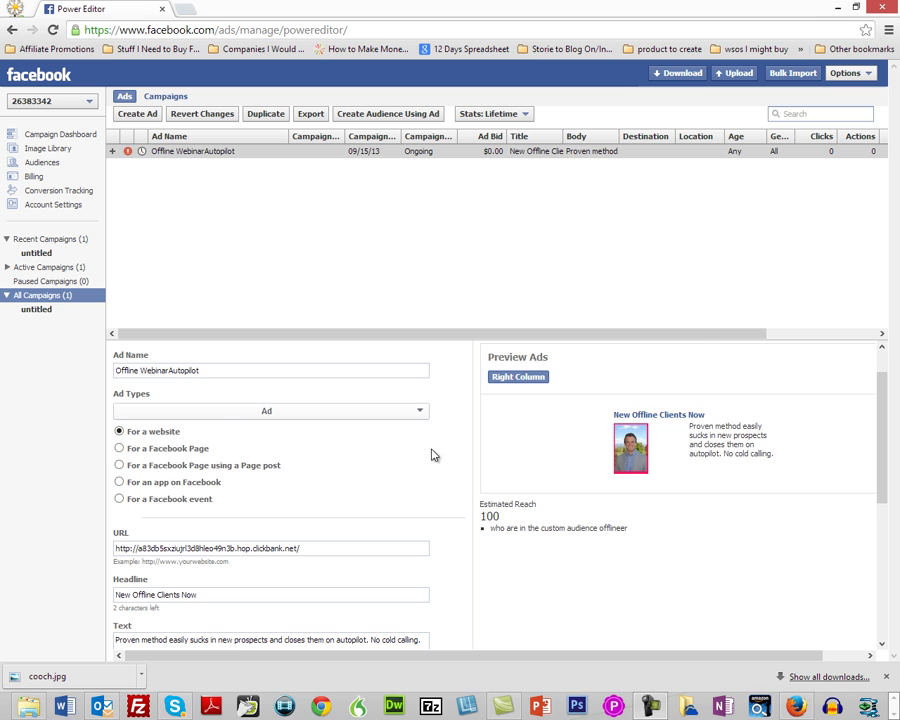
Step: Review the ad's type, URL, headline, text, image, conversion tracking and placement settings
scroll(433, 454, down, 1)
scroll(345, 437, down, 1)
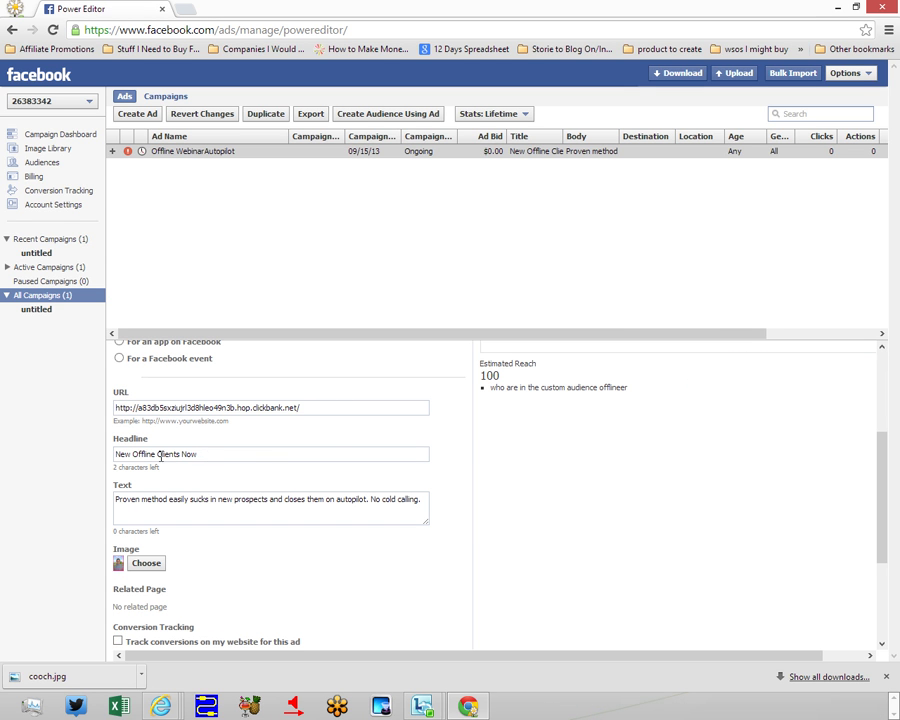
scroll(290, 500, down, 2)
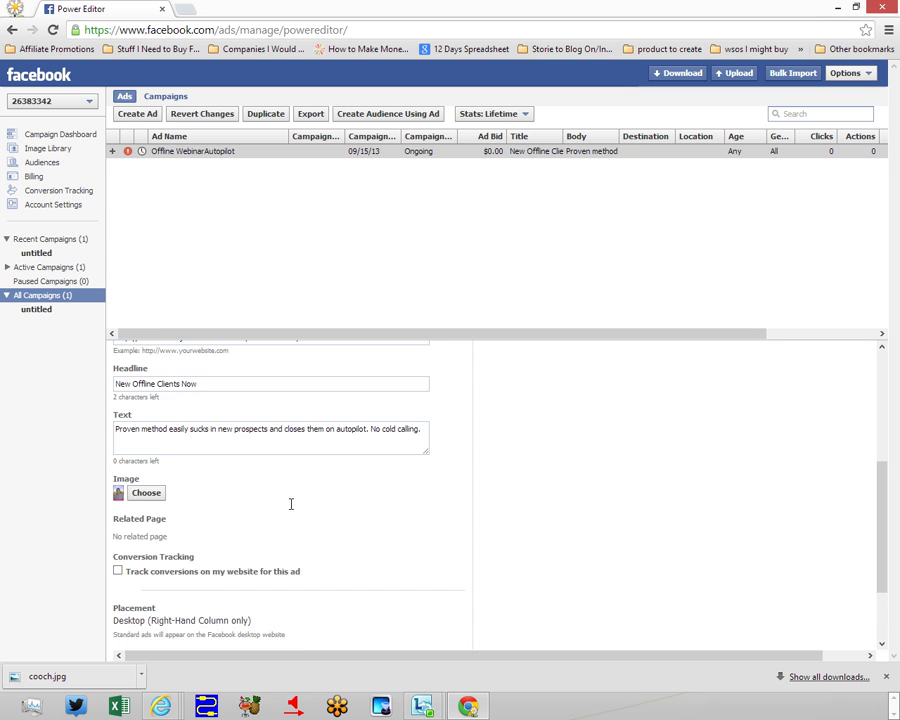
scroll(256, 438, up, 1)
scroll(230, 496, up, 1)
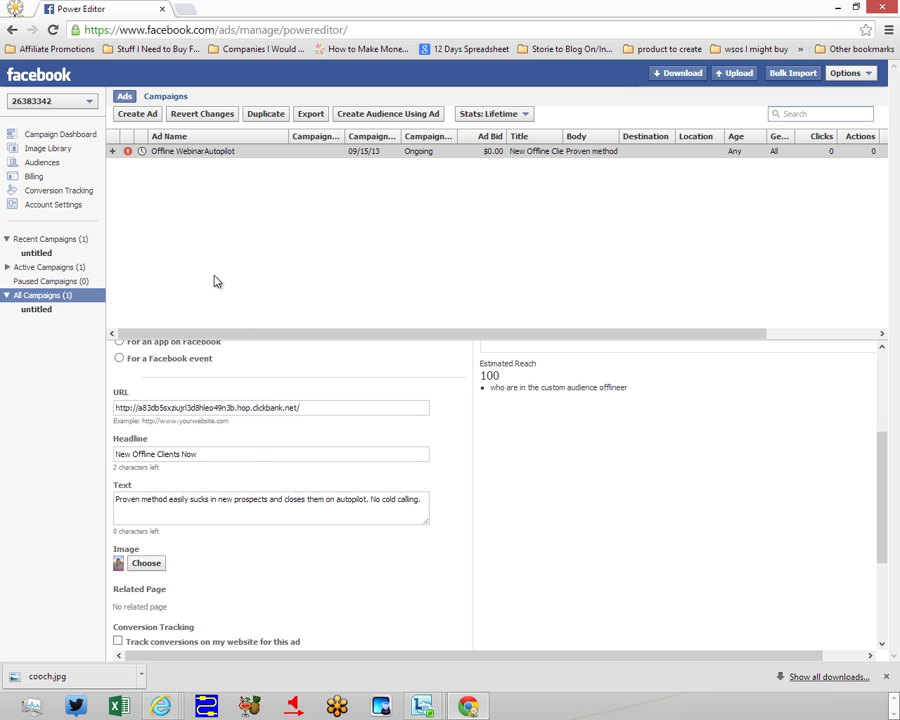
scroll(310, 505, down, 2)
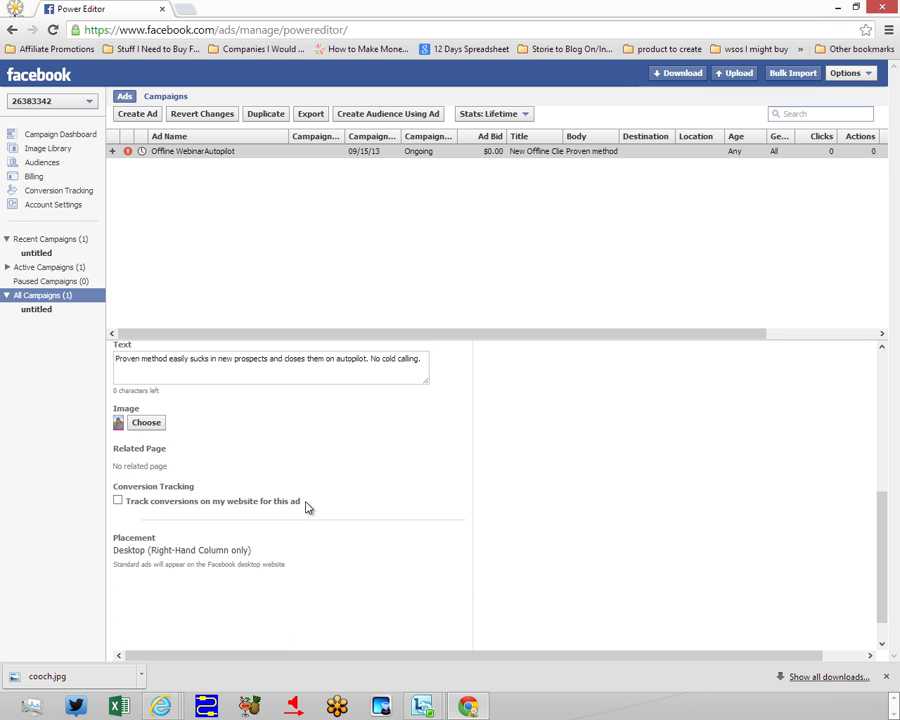
scroll(307, 507, up, 4)
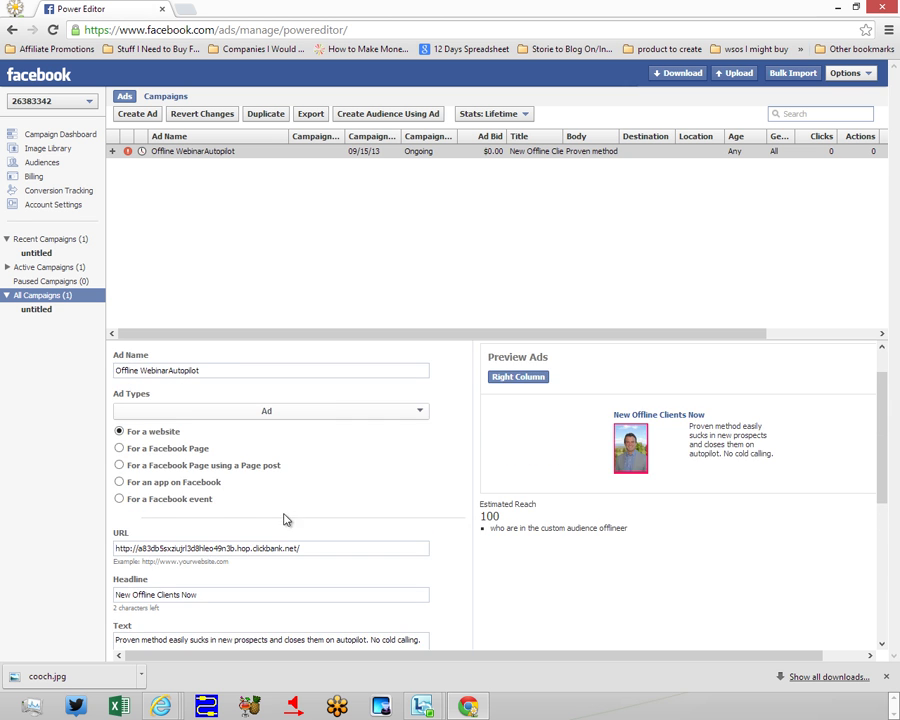
scroll(283, 525, up, 1)
scroll(274, 532, down, 3)
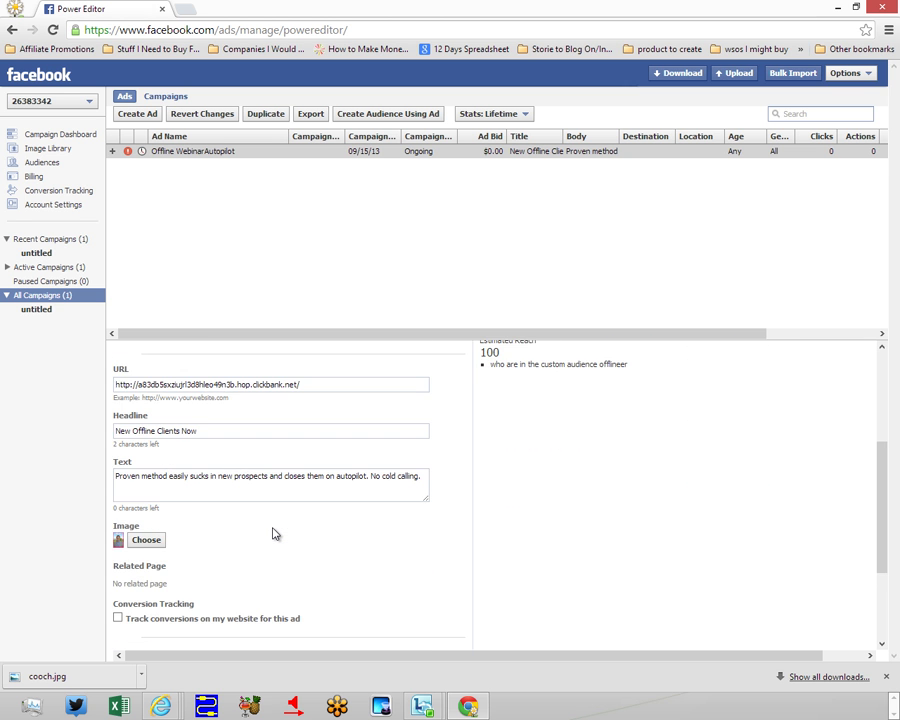
scroll(275, 532, up, 3)
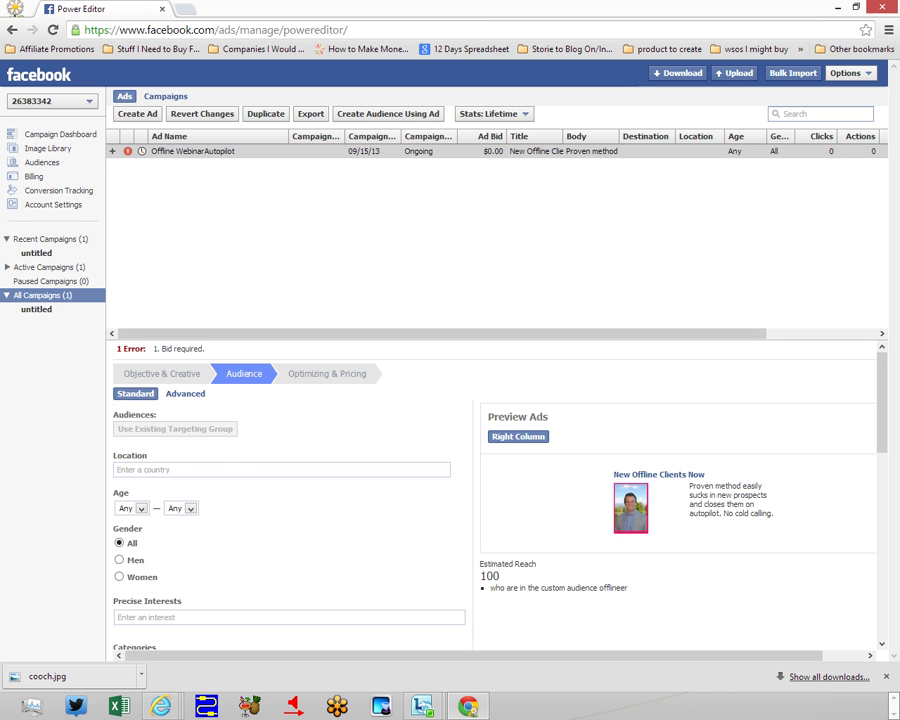
Step: Set the ad's maximum CPM bid to .10 USD in the optimizing and pricing settings
click(327, 373)
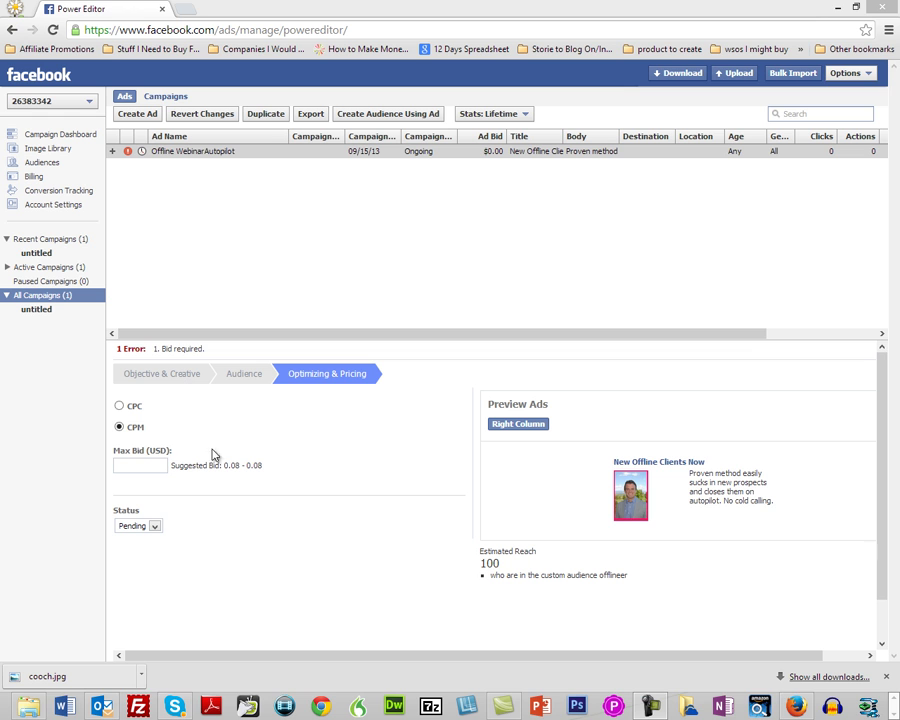
click(155, 466)
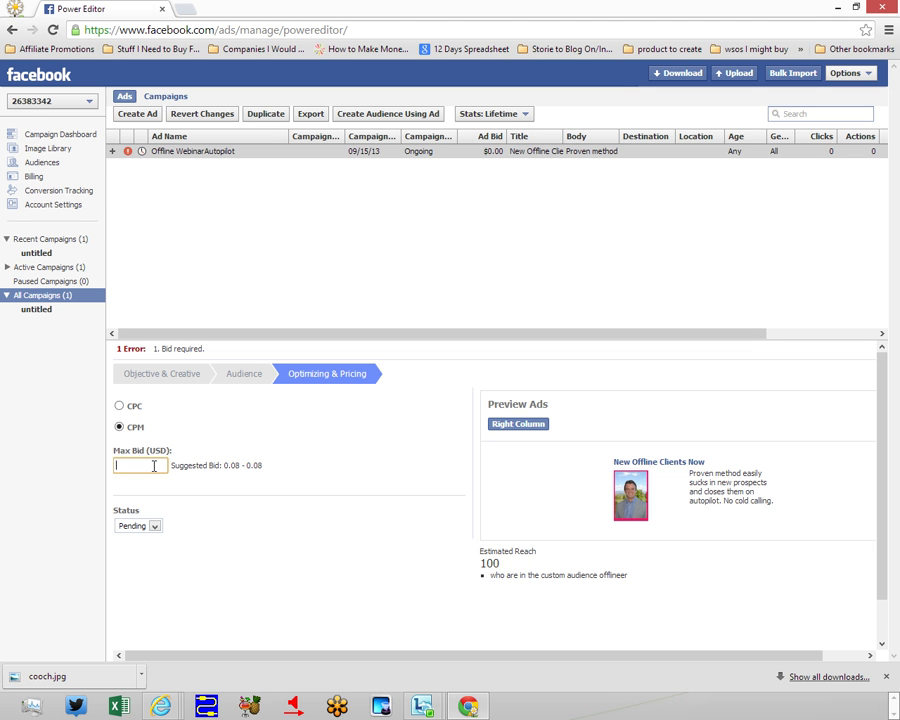
text(.10)
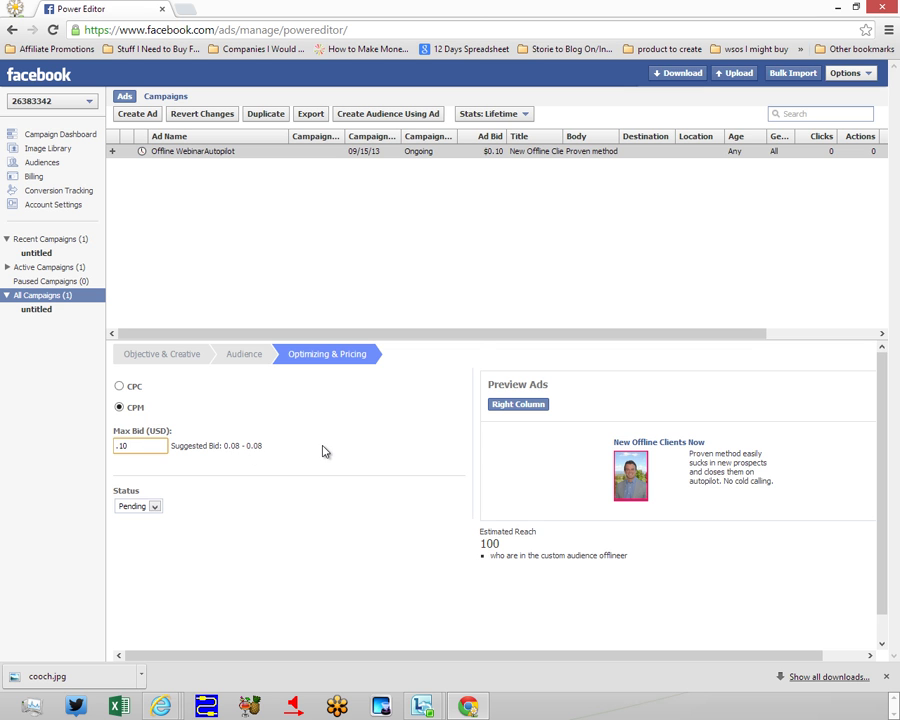
scroll(324, 454, down, 1)
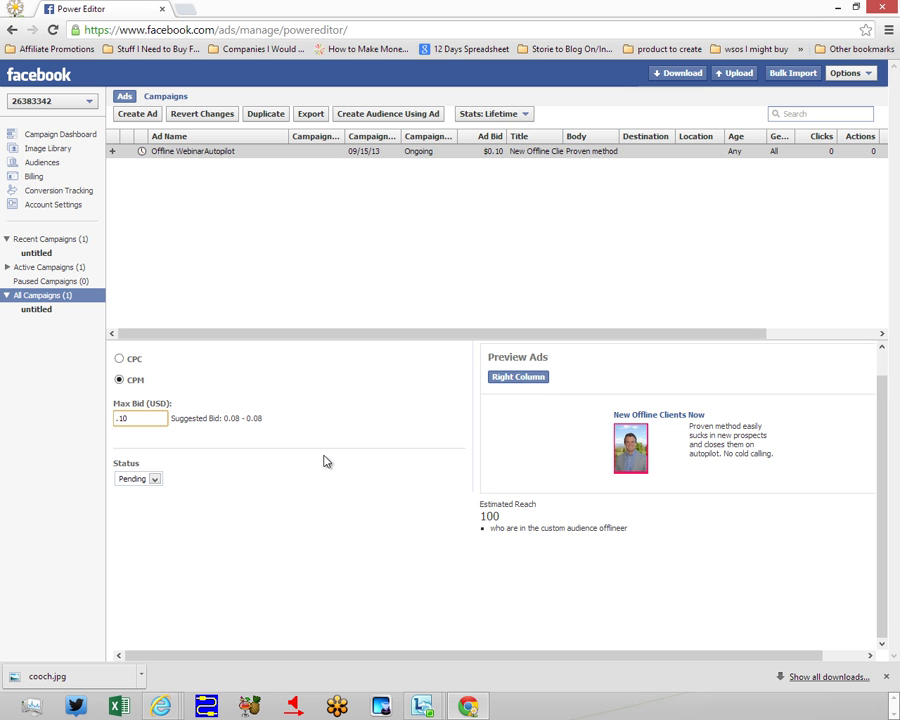
scroll(324, 461, up, 1)
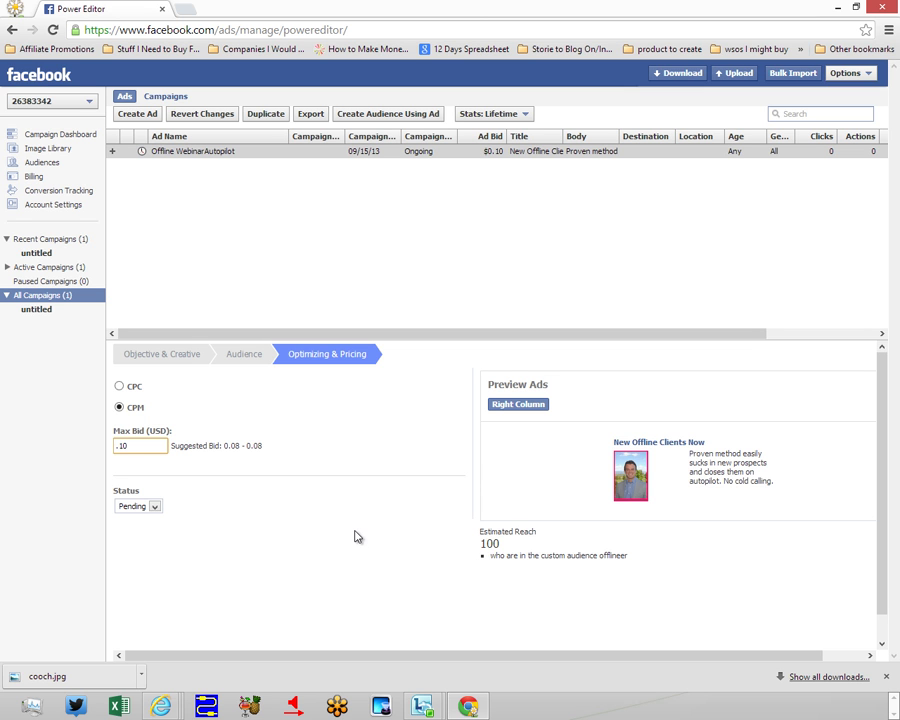
click(829, 583)
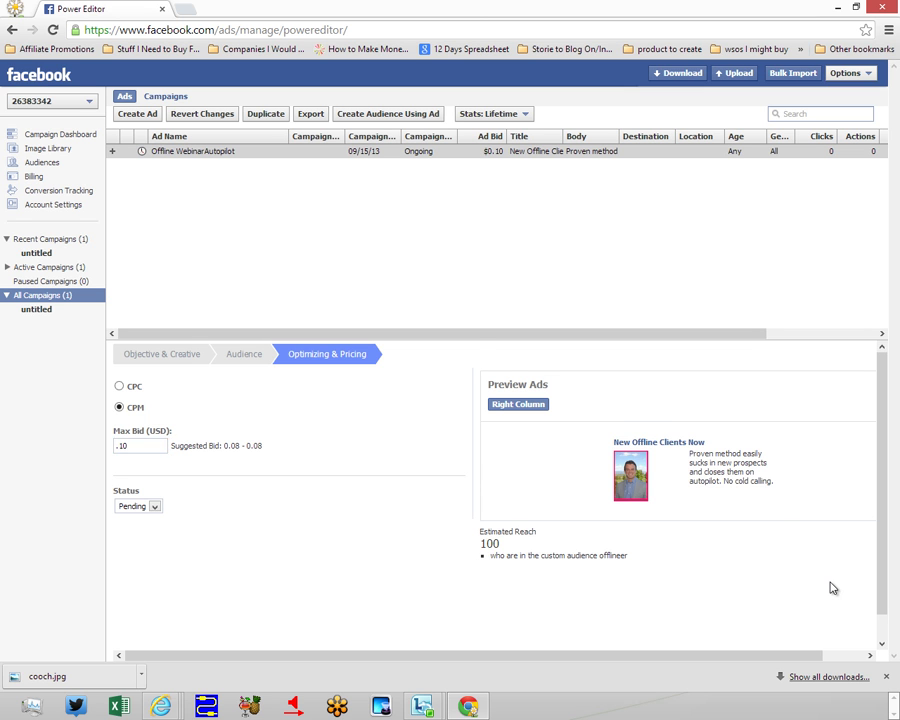
scroll(828, 590, down, 1)
scroll(829, 590, up, 1)
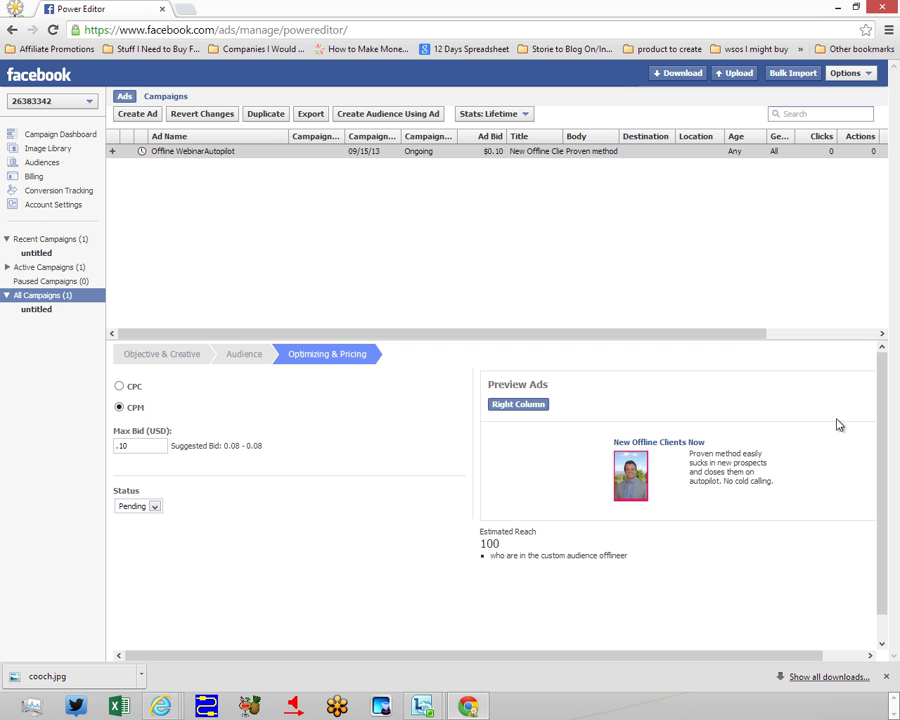
click(854, 337)
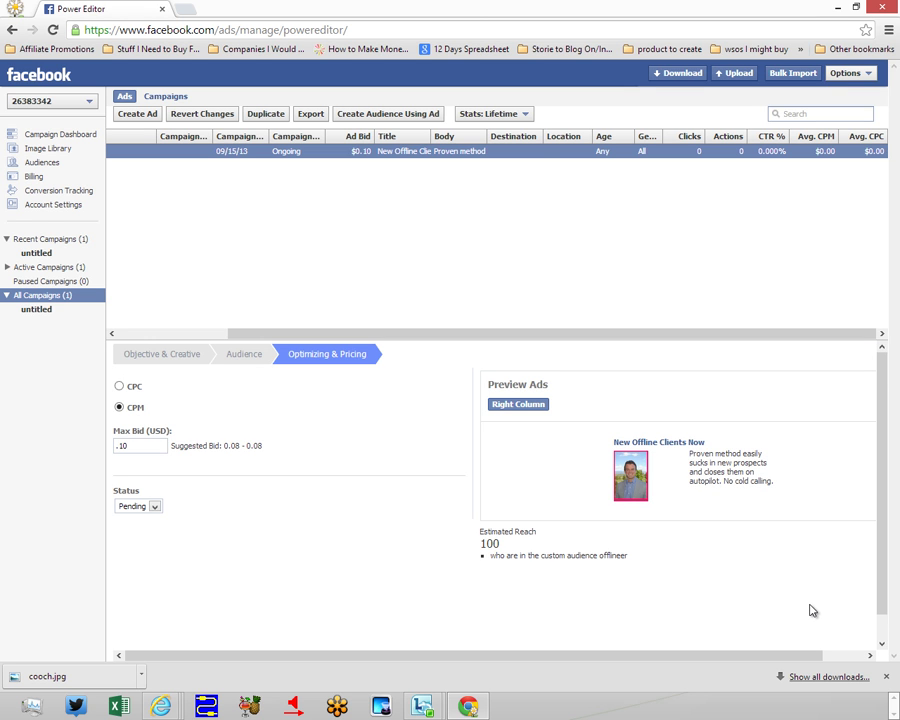
scroll(805, 613, down, 1)
scroll(803, 614, up, 1)
click(855, 657)
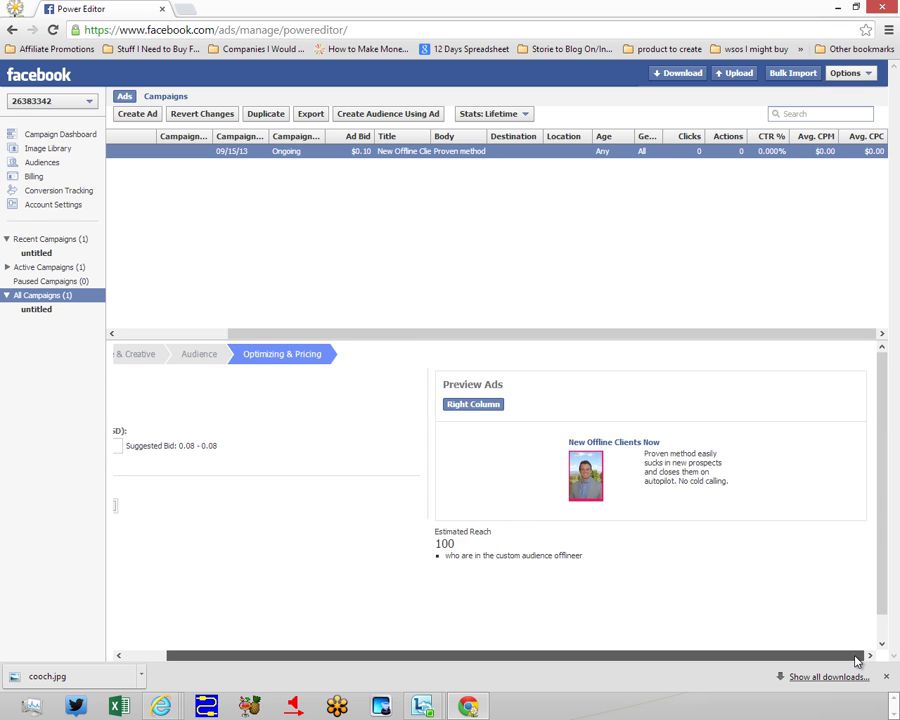